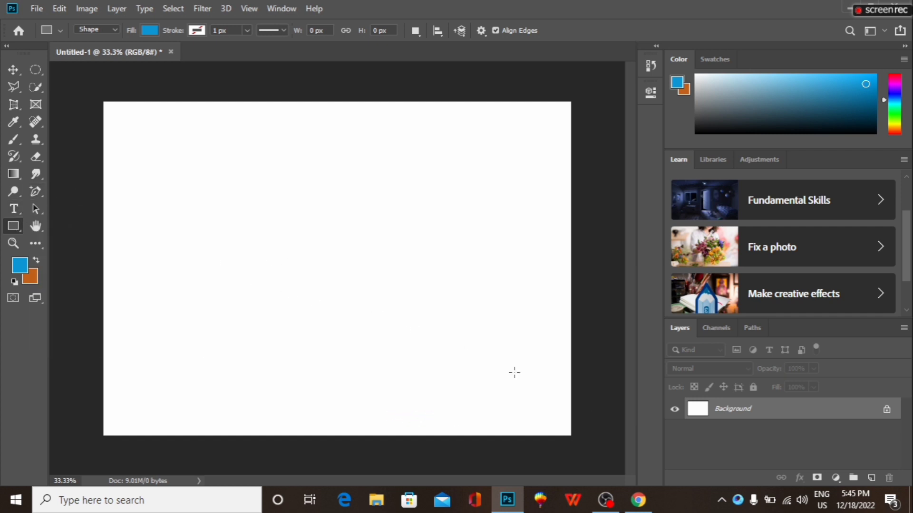
# Add a new layer and draw a blue rectangle of about 726 by 684 px left of the canvas centre.
pyautogui.click(871, 478)
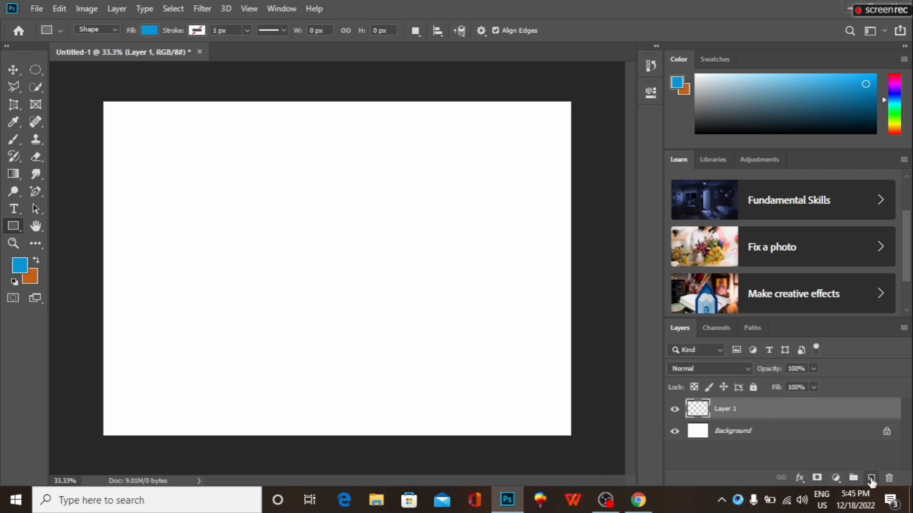
pyautogui.rightClick(12, 227)
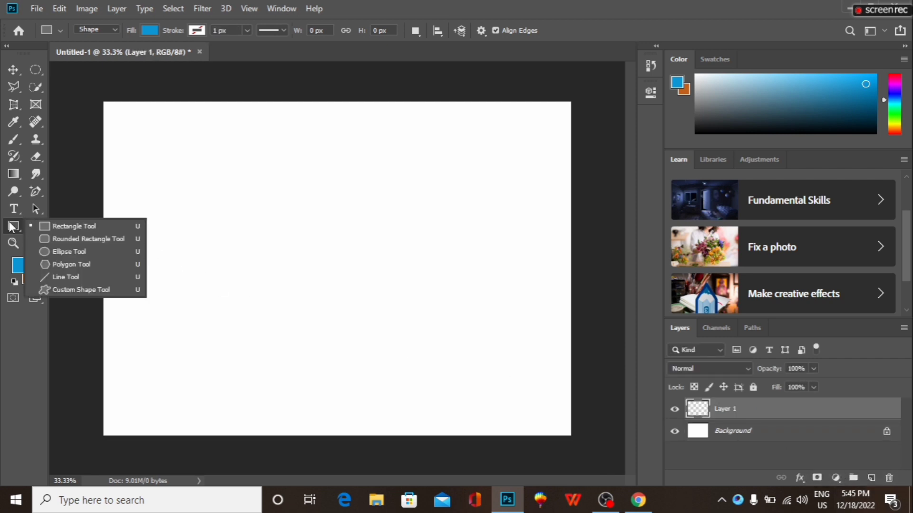
pyautogui.click(87, 226)
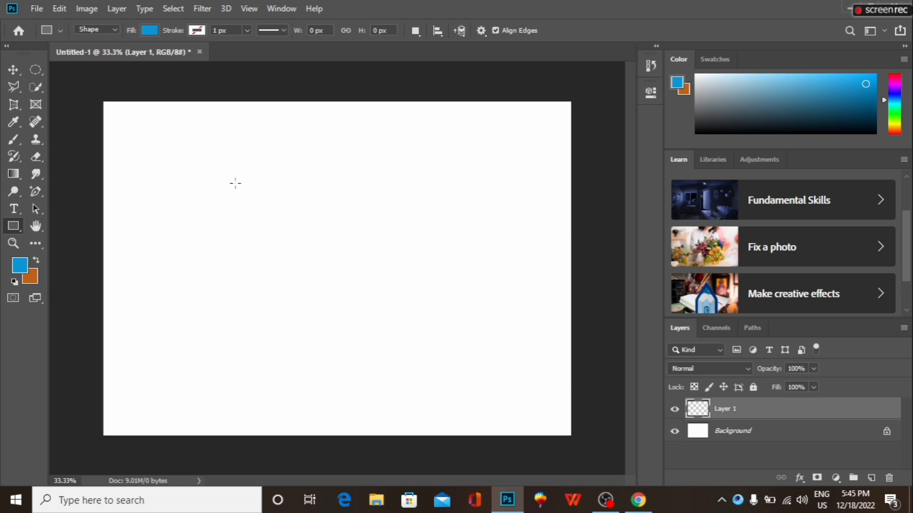
pyautogui.moveTo(205, 177); pyautogui.dragTo(366, 328)
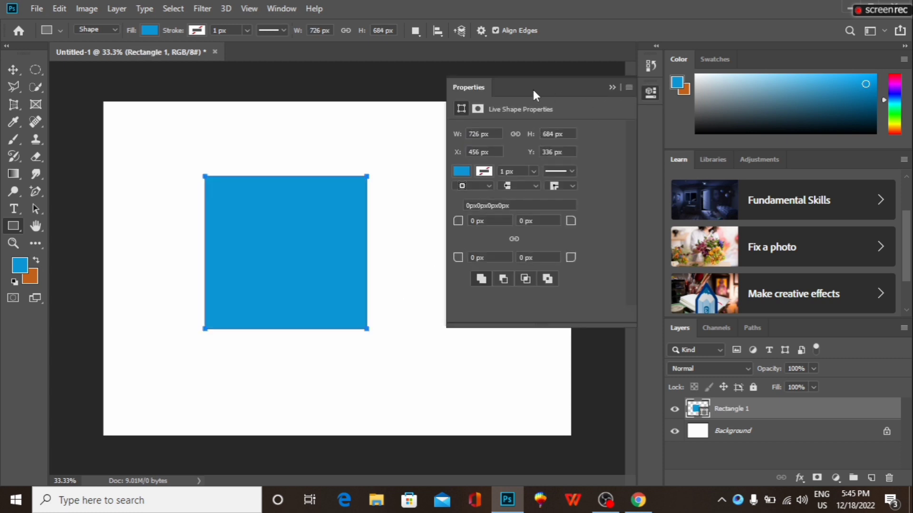
pyautogui.moveTo(532, 88); pyautogui.dragTo(520, 101)
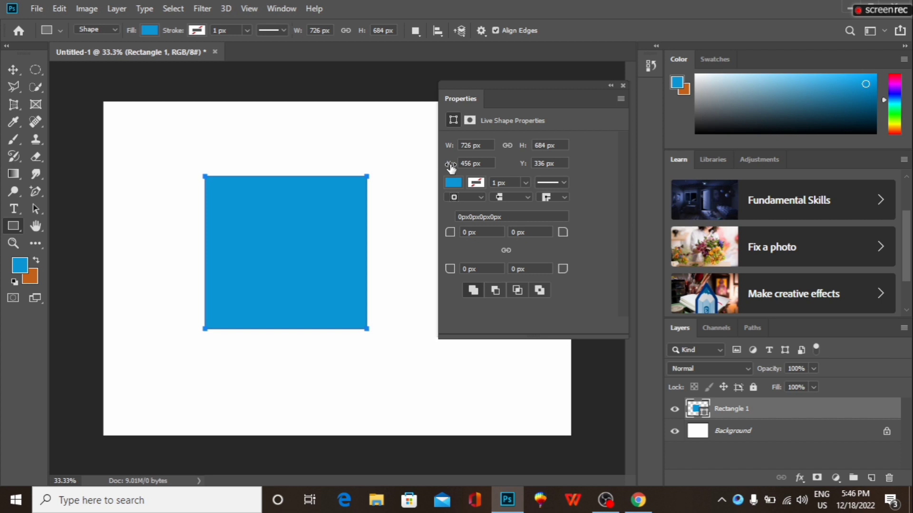
# Reposition the rectangle to X 435 px and Y 353 px.
pyautogui.moveTo(450, 168); pyautogui.dragTo(317, 165)
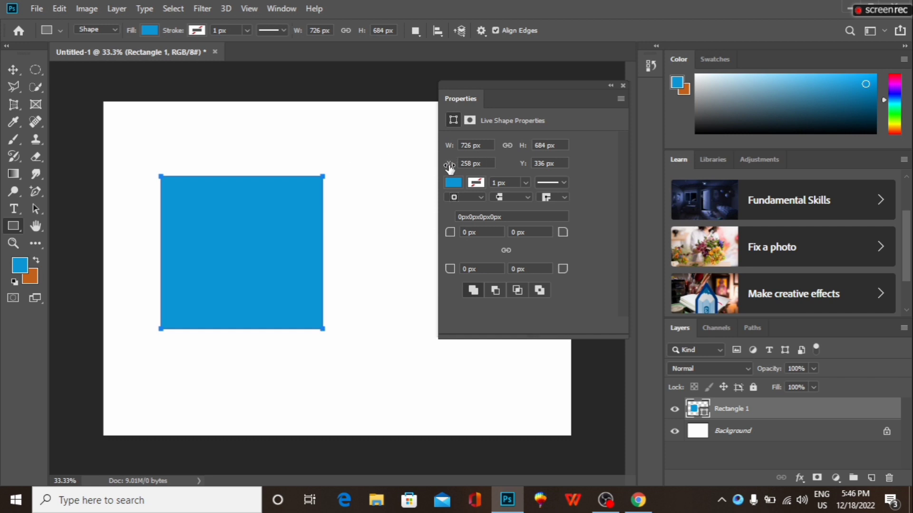
pyautogui.moveTo(450, 167); pyautogui.dragTo(568, 169)
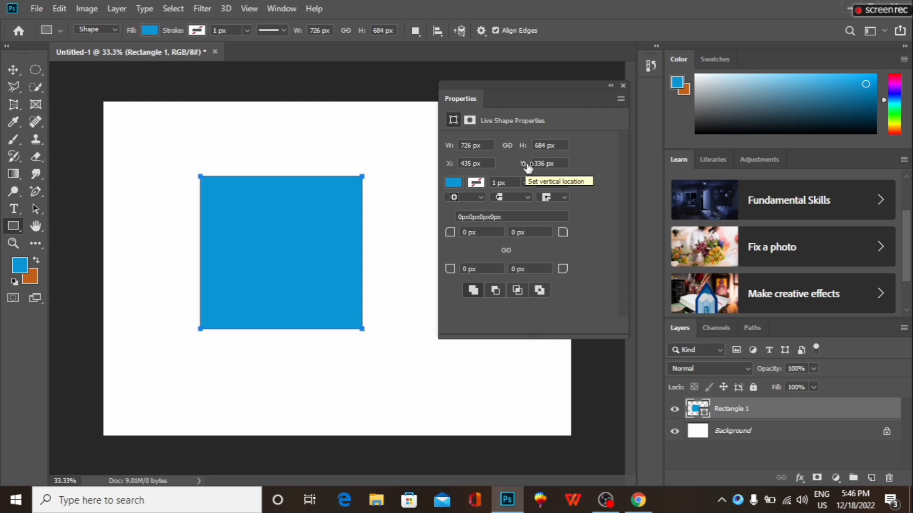
pyautogui.moveTo(525, 165); pyautogui.dragTo(394, 176)
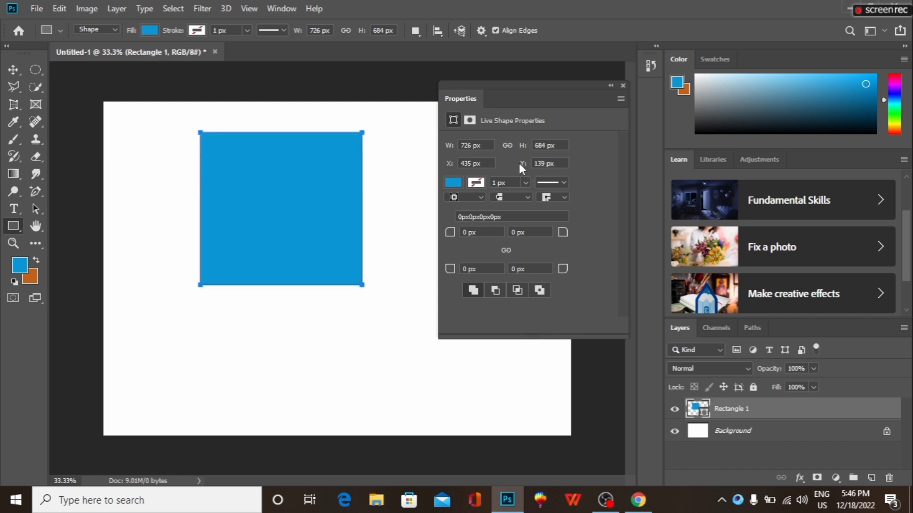
pyautogui.moveTo(521, 165); pyautogui.dragTo(664, 169)
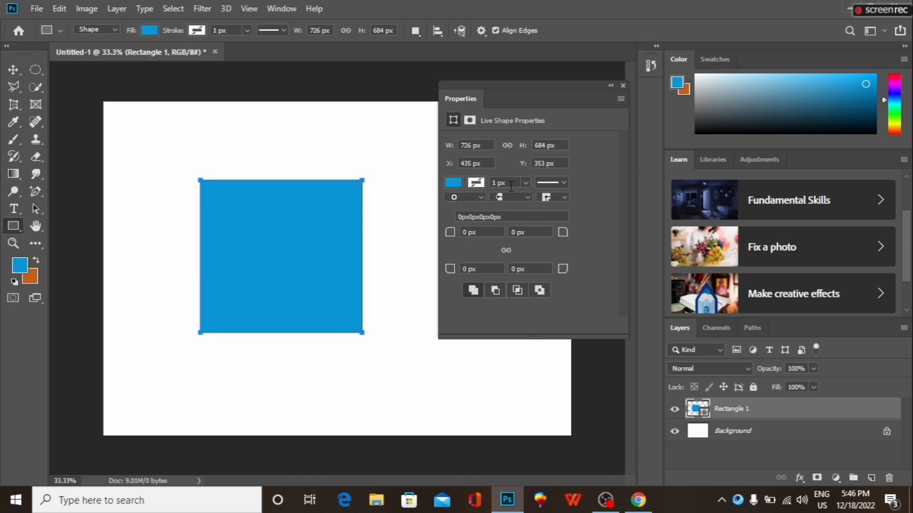
# Try yellow and pale teal fills on the rectangle, and finish with the custom indigo fill colour #352898.
pyautogui.click(453, 184)
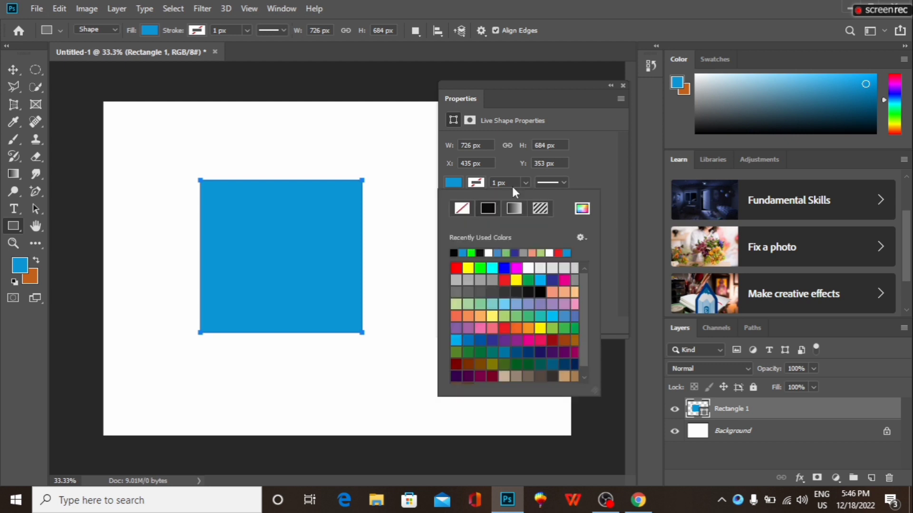
pyautogui.click(478, 268)
pyautogui.click(469, 268)
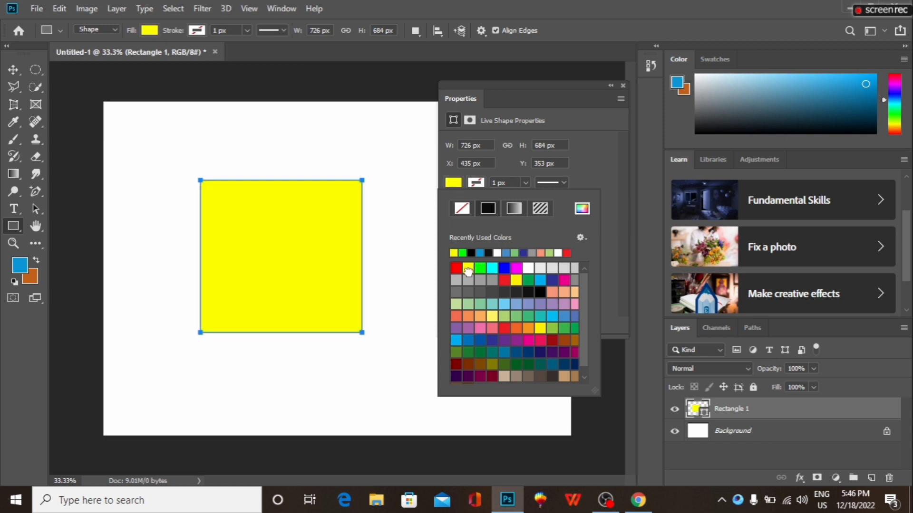
pyautogui.click(492, 303)
pyautogui.click(584, 207)
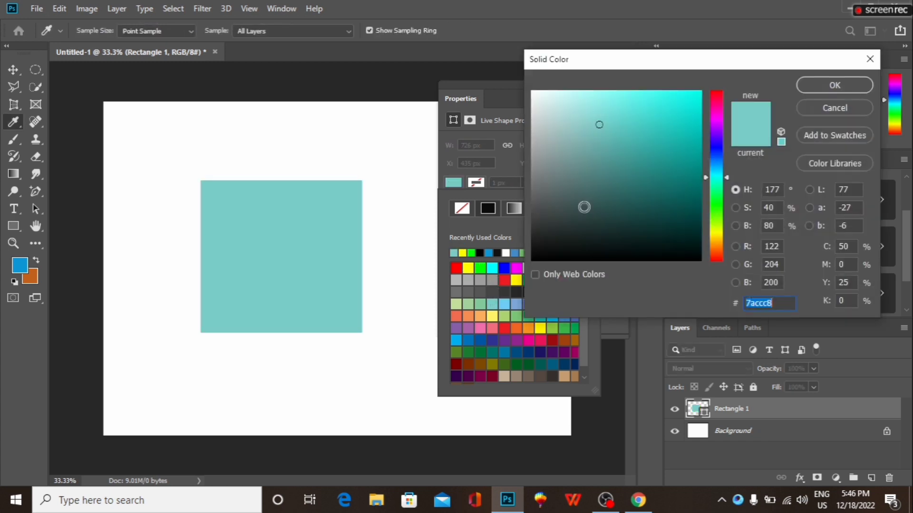
pyautogui.click(656, 159)
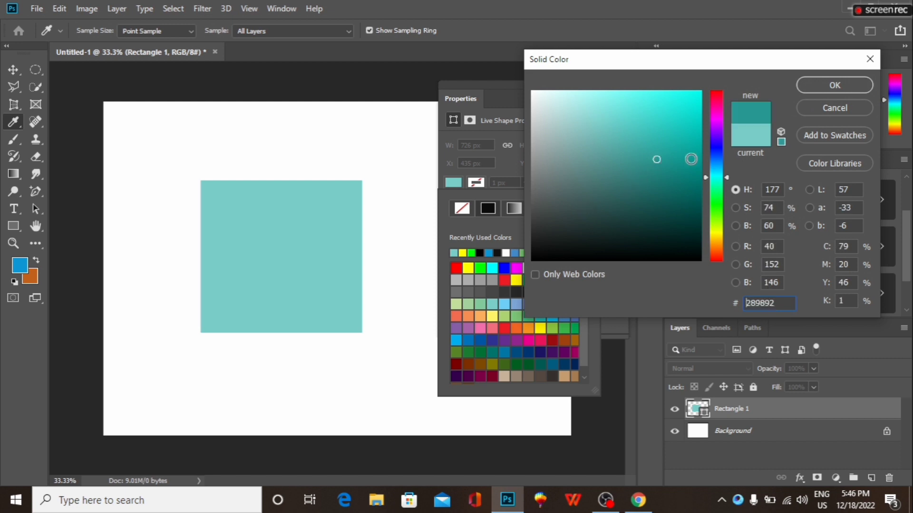
pyautogui.click(728, 175)
pyautogui.moveTo(729, 175); pyautogui.dragTo(721, 143)
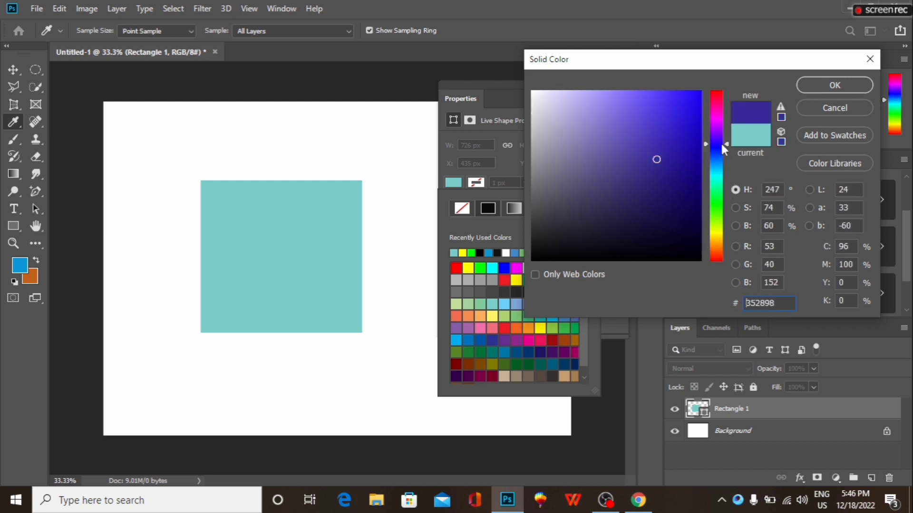
pyautogui.click(825, 87)
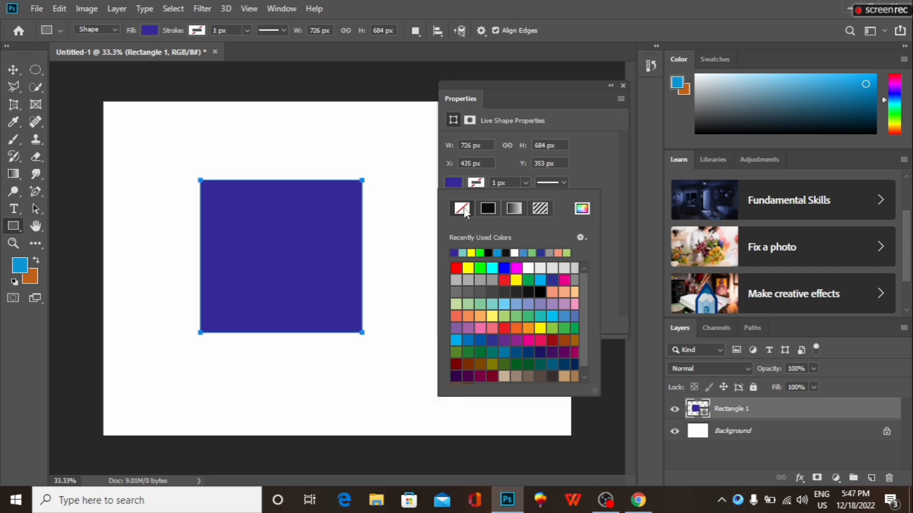
# Try a 45.62 px black stroke on the rectangle, and finish with a 0 px stroke width and no stroke colour.
pyautogui.click(526, 184)
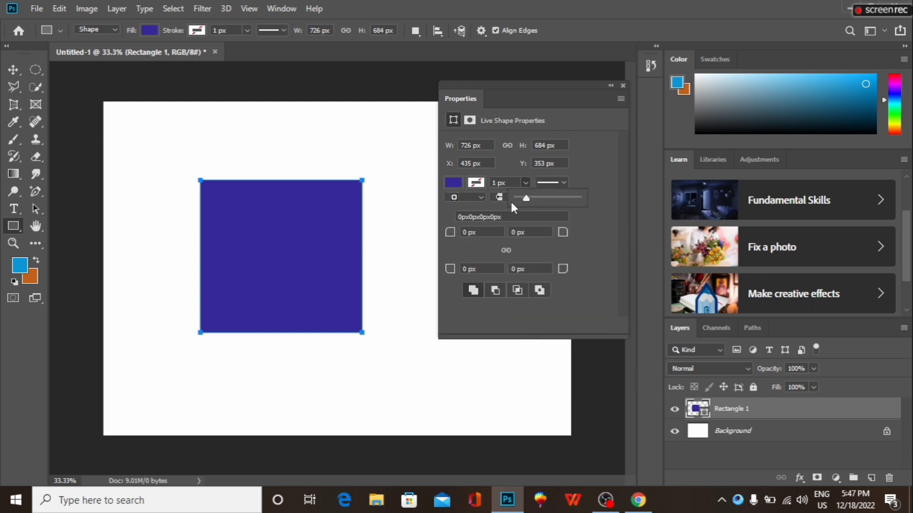
pyautogui.moveTo(527, 200); pyautogui.dragTo(537, 199)
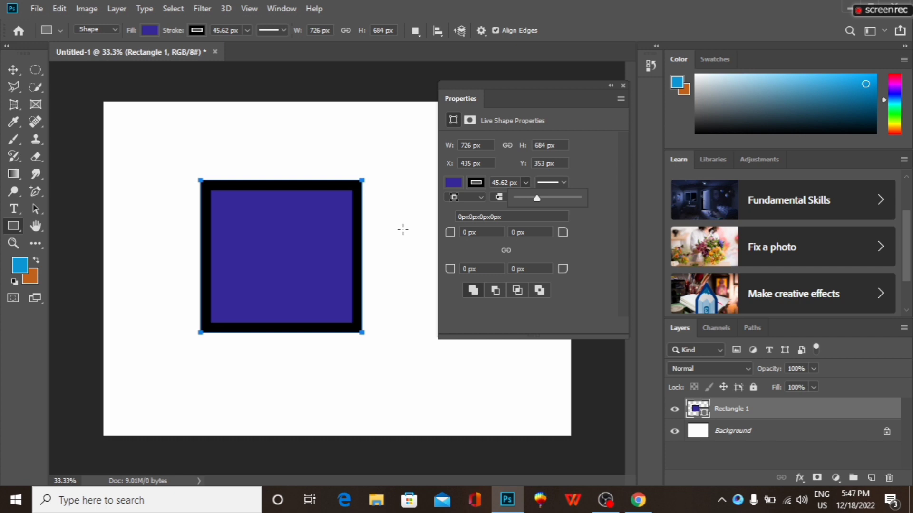
pyautogui.moveTo(537, 198); pyautogui.dragTo(505, 205)
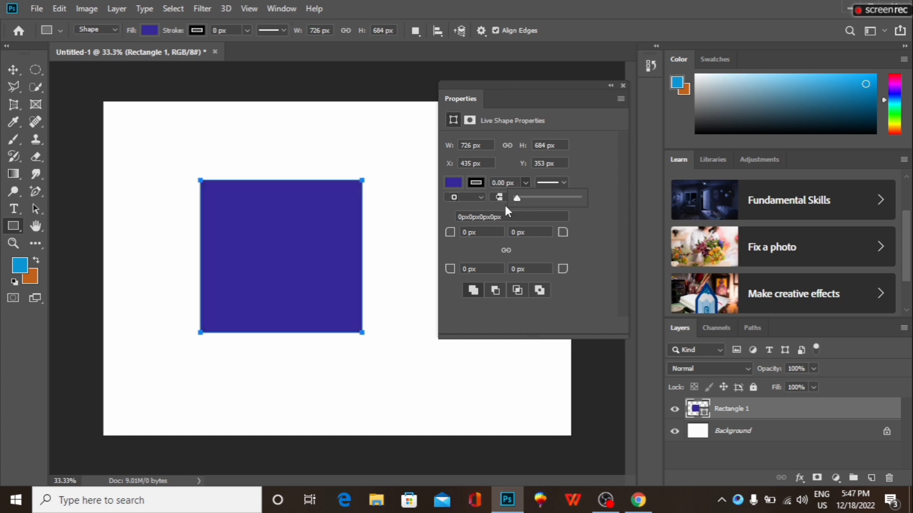
pyautogui.click(480, 184)
pyautogui.click(465, 206)
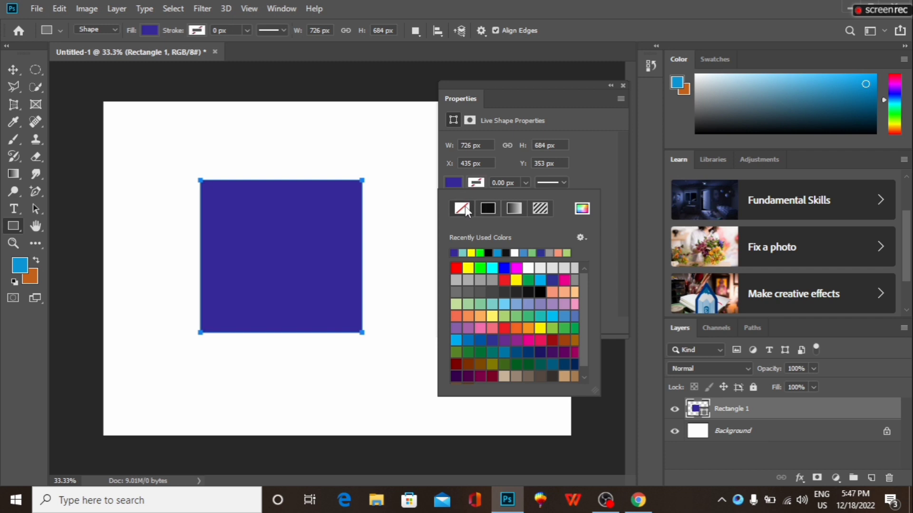
pyautogui.click(375, 267)
pyautogui.click(533, 115)
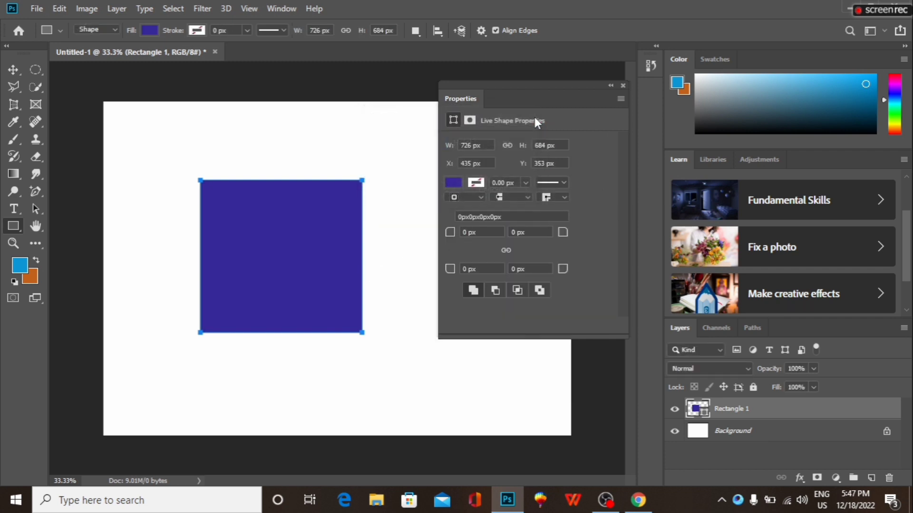
# Choose the inside option for the rectangle's stroke alignment.
pyautogui.click(481, 196)
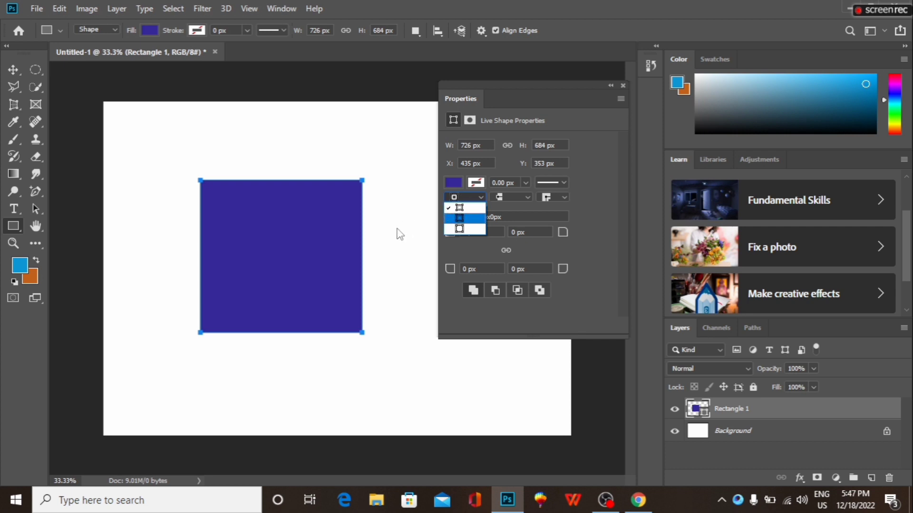
pyautogui.press('Up')
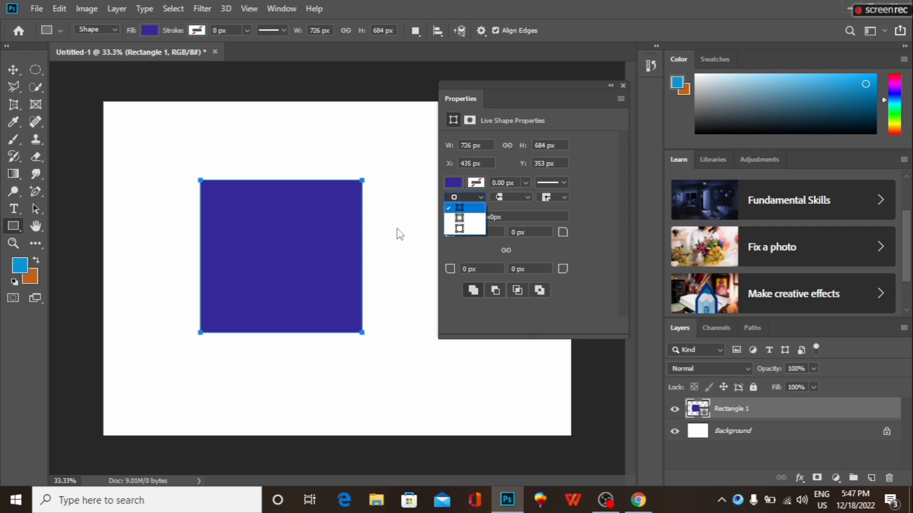
pyautogui.press('Return')
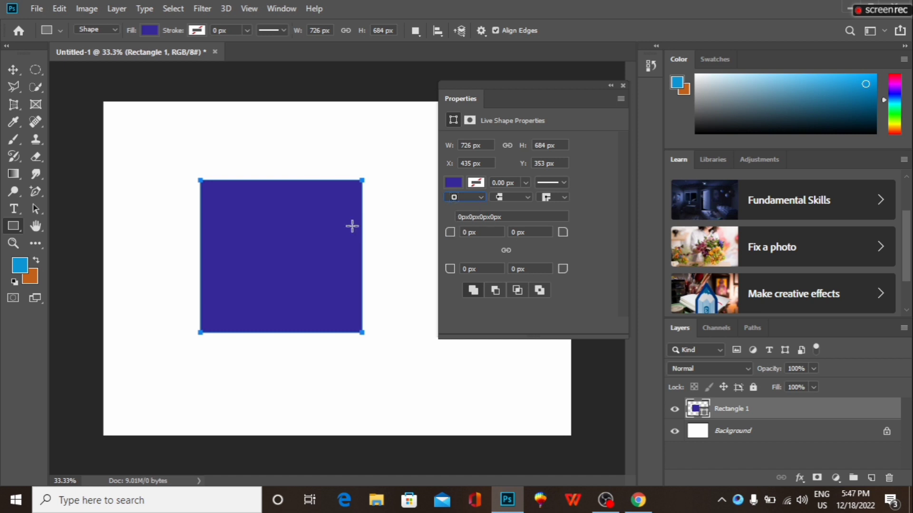
# Change the rectangle's stroke alignment to center and finally outside, and set its stroke line caps to round.
pyautogui.hotkey('ctrl', '+')
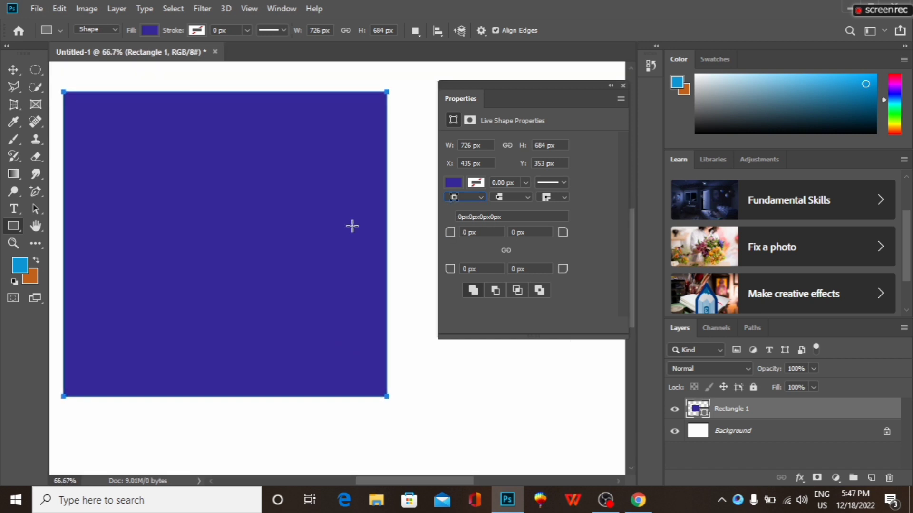
pyautogui.hotkey('ctrl', '+')
pyautogui.hotkey('ctrl', '+')
pyautogui.hotkey('ctrl', '+')
pyautogui.hotkey('ctrl', '+')
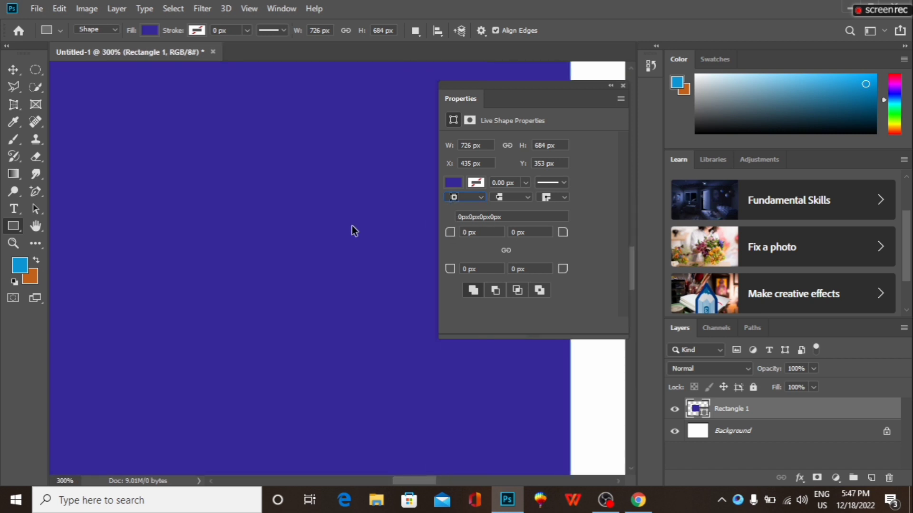
pyautogui.moveTo(632, 276); pyautogui.dragTo(637, 326)
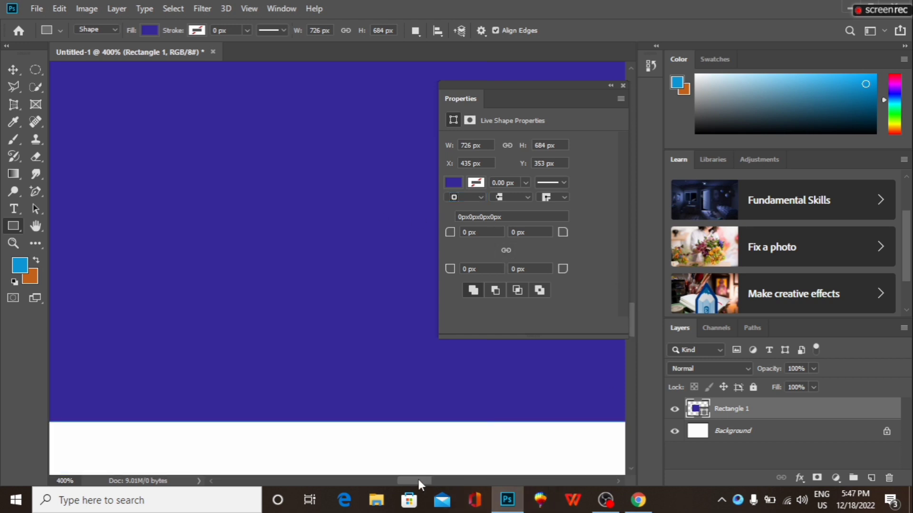
pyautogui.moveTo(417, 481)
pyautogui.mouseDown()
pyautogui.moveTo(461, 481)
pyautogui.moveTo(435, 481)
pyautogui.mouseUp()
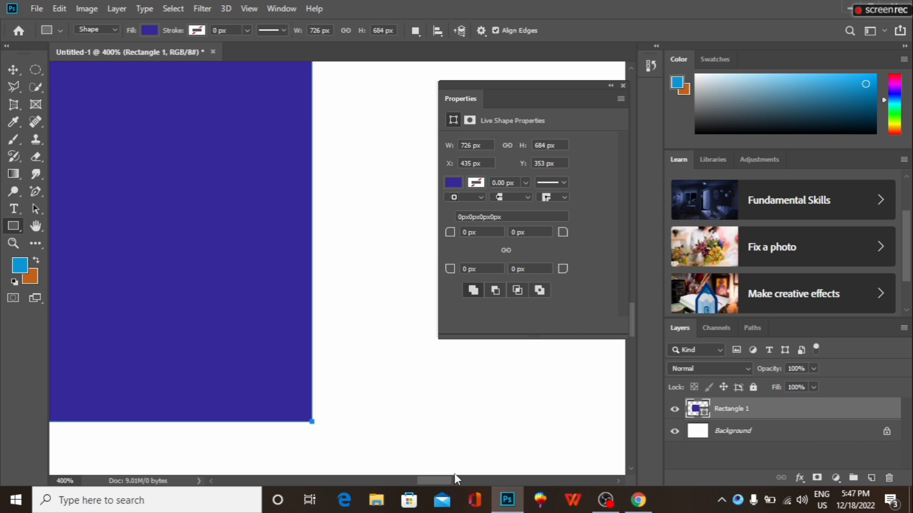
pyautogui.click(482, 198)
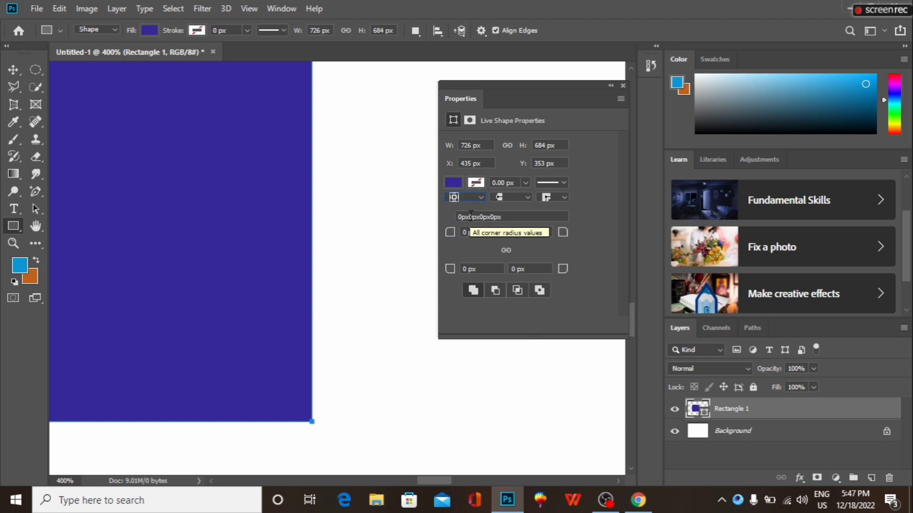
pyautogui.click(481, 196)
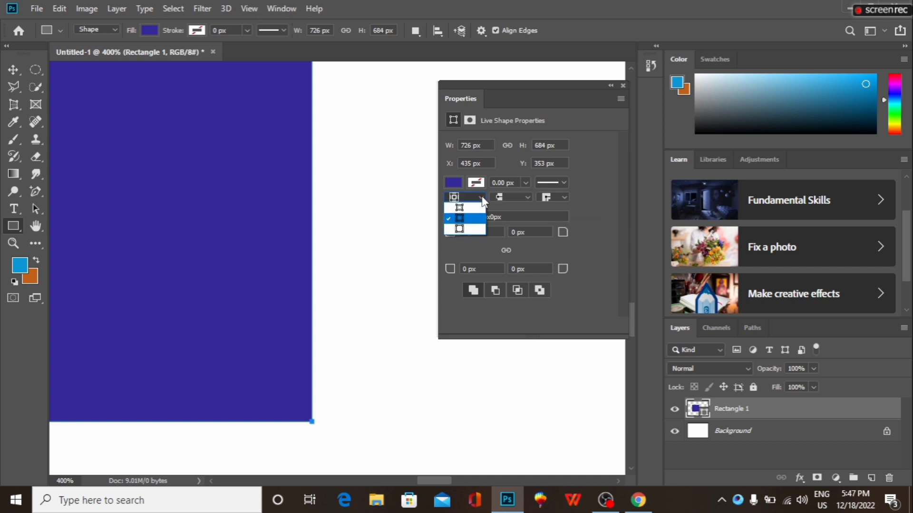
pyautogui.click(471, 229)
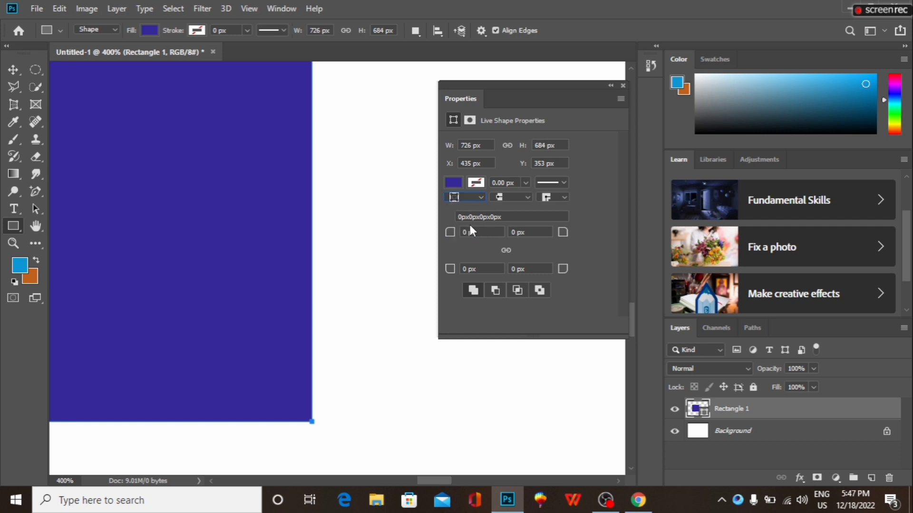
pyautogui.click(527, 196)
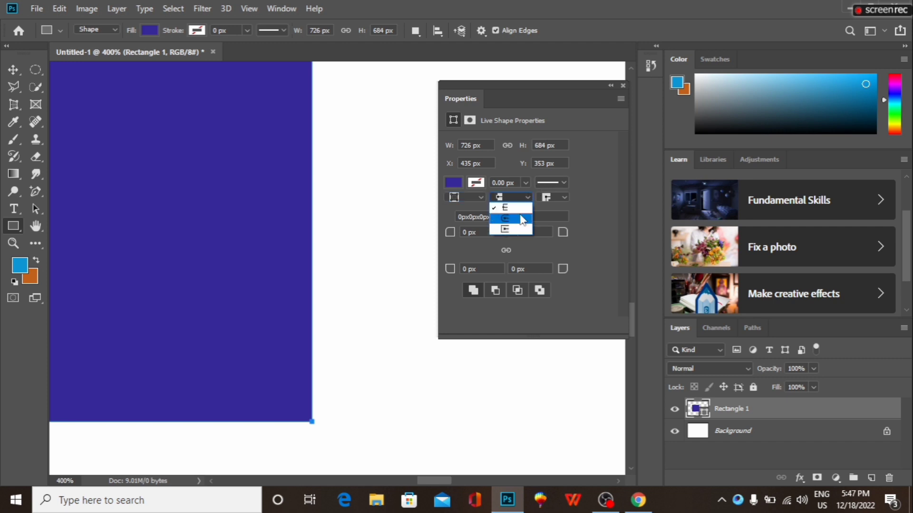
pyautogui.click(522, 220)
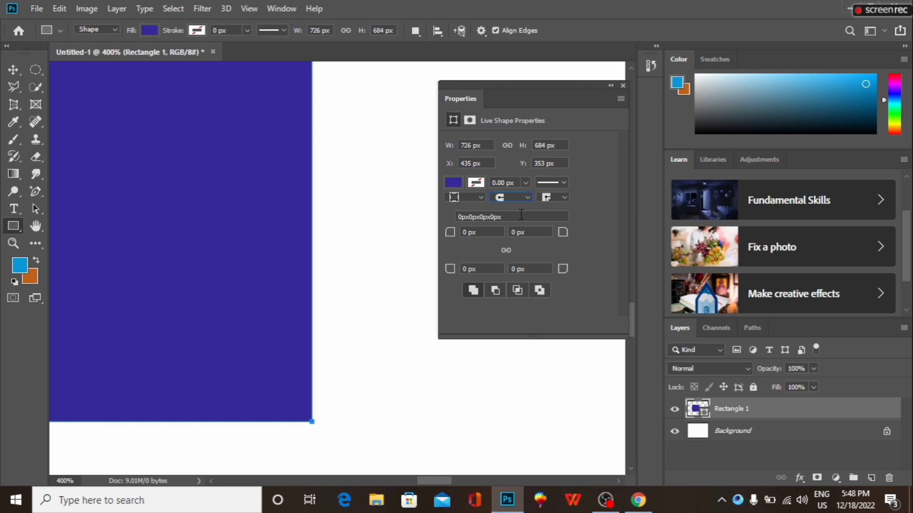
# Round only the rectangle's upper-left corner with a 75 px radius.
pyautogui.hotkey('ctrl', '-')
pyautogui.hotkey('ctrl', '-')
pyautogui.hotkey('ctrl', '-')
pyautogui.hotkey('ctrl', '-')
pyautogui.hotkey('ctrl', '-')
pyautogui.hotkey('ctrl', '-')
pyautogui.hotkey('ctrl', '-')
pyautogui.hotkey('ctrl', '-')
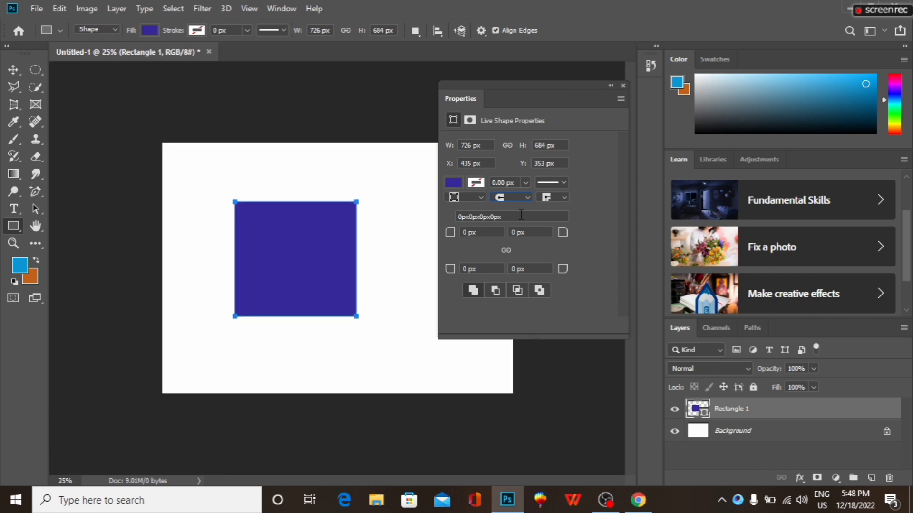
pyautogui.hotkey('ctrl', '+')
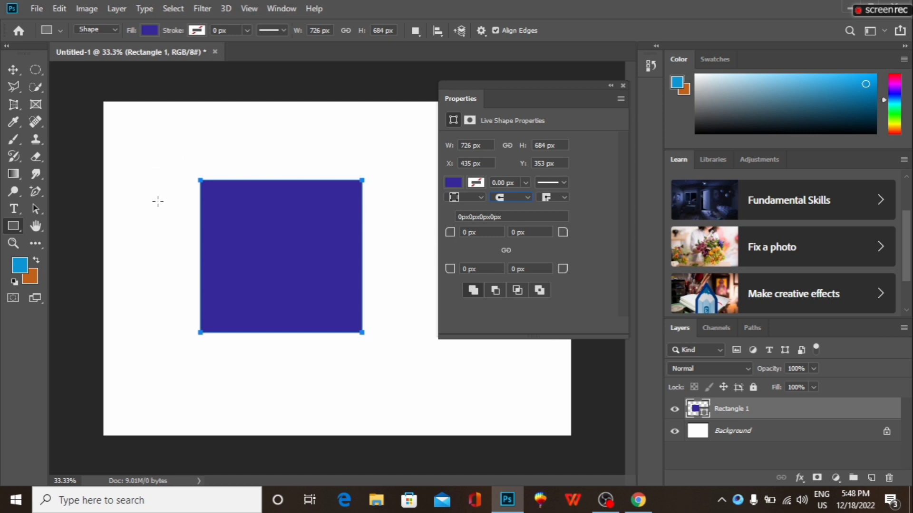
pyautogui.click(469, 233)
pyautogui.write('75')
pyautogui.press('Return')
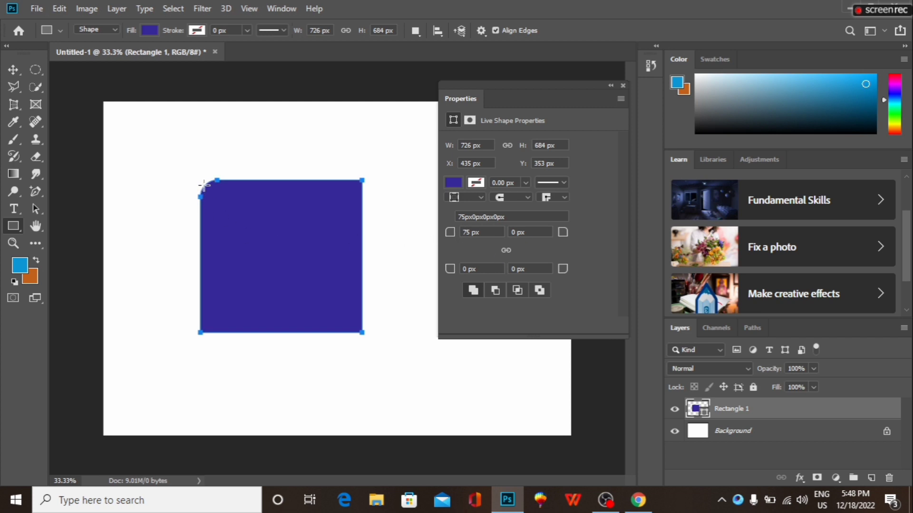
# Link the rectangle's corner radii and try to apply a 75 px radius to all four corners.
pyautogui.click(509, 255)
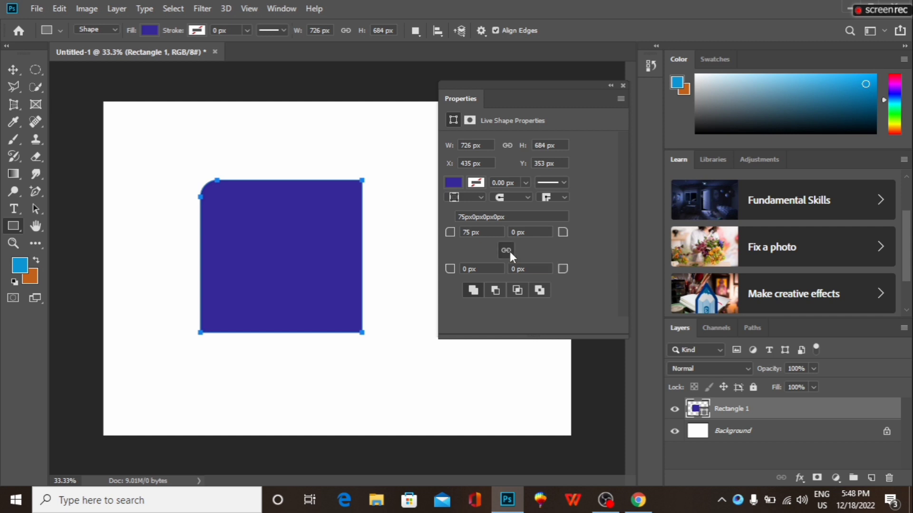
pyautogui.doubleClick(469, 233)
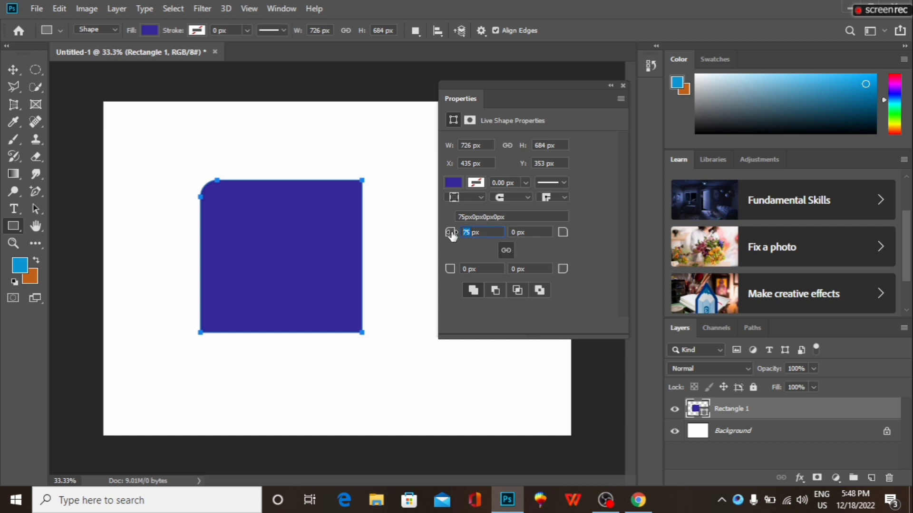
pyautogui.write('75')
pyautogui.click(420, 269)
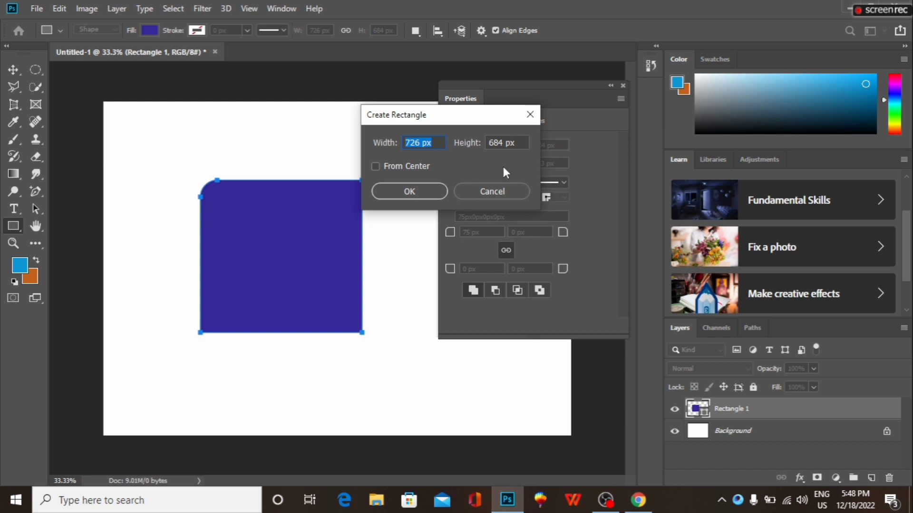
pyautogui.click(415, 190)
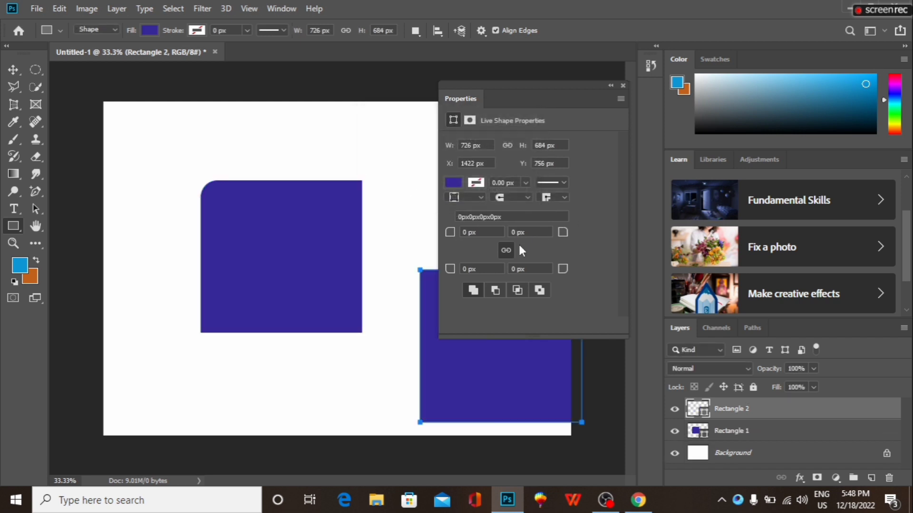
pyautogui.hotkey('ctrl', 'z')
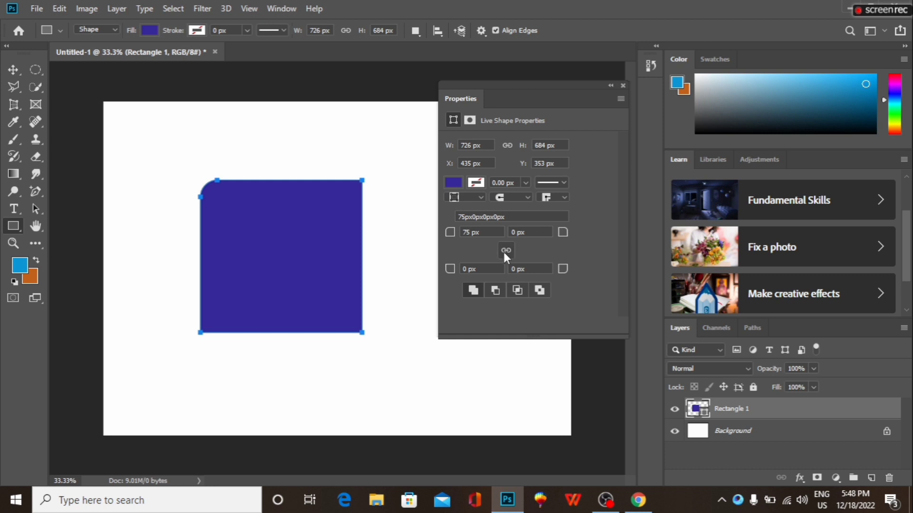
# Set the radius of all four corners of the rectangle to 60 px.
pyautogui.moveTo(471, 233); pyautogui.dragTo(454, 234)
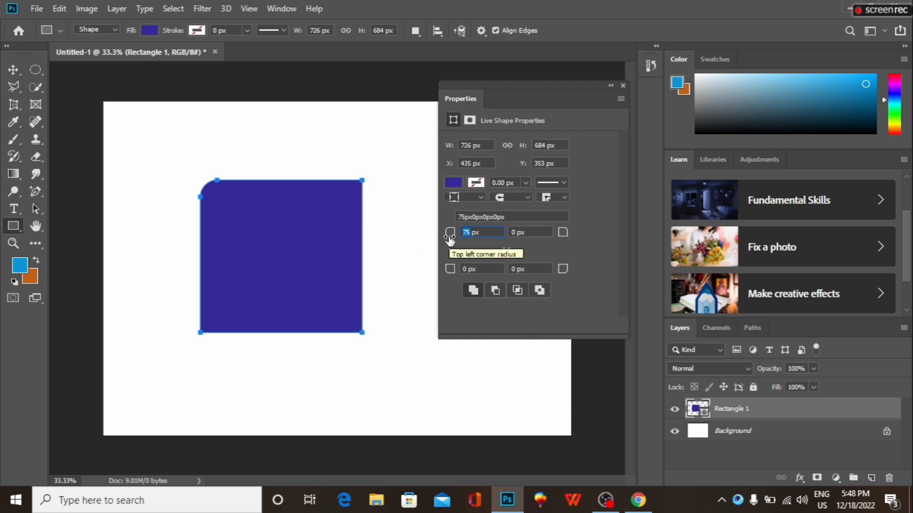
pyautogui.write('60')
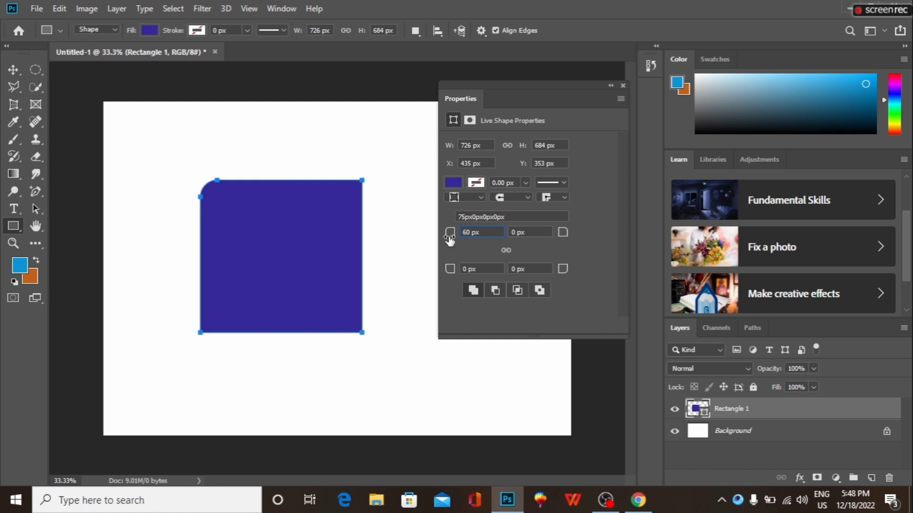
pyautogui.press('Return')
pyautogui.doubleClick(463, 270)
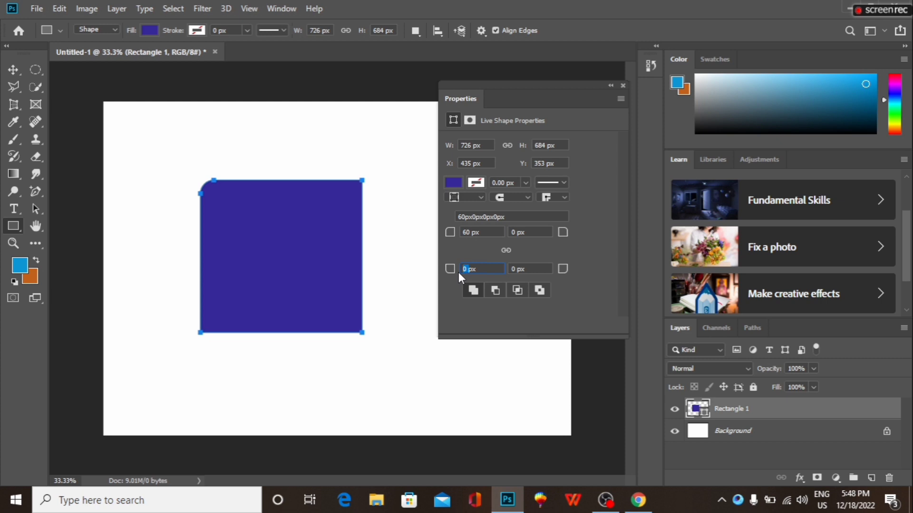
pyautogui.doubleClick(512, 269)
pyautogui.write('60')
pyautogui.doubleClick(513, 232)
pyautogui.write('6')
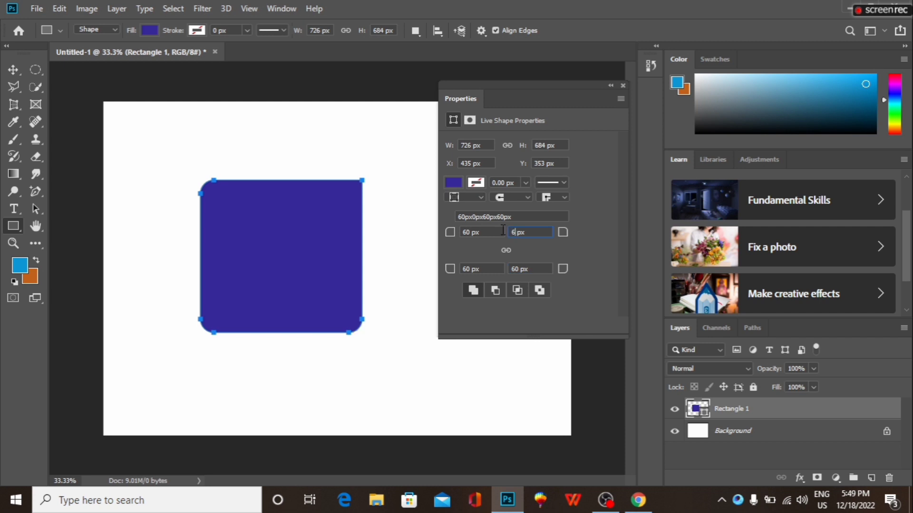
pyautogui.write('0')
pyautogui.click(461, 343)
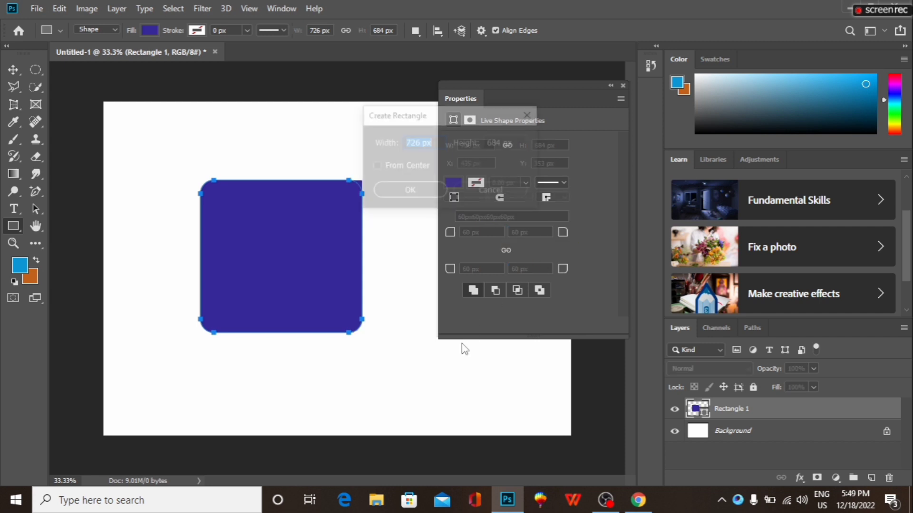
pyautogui.press('Return')
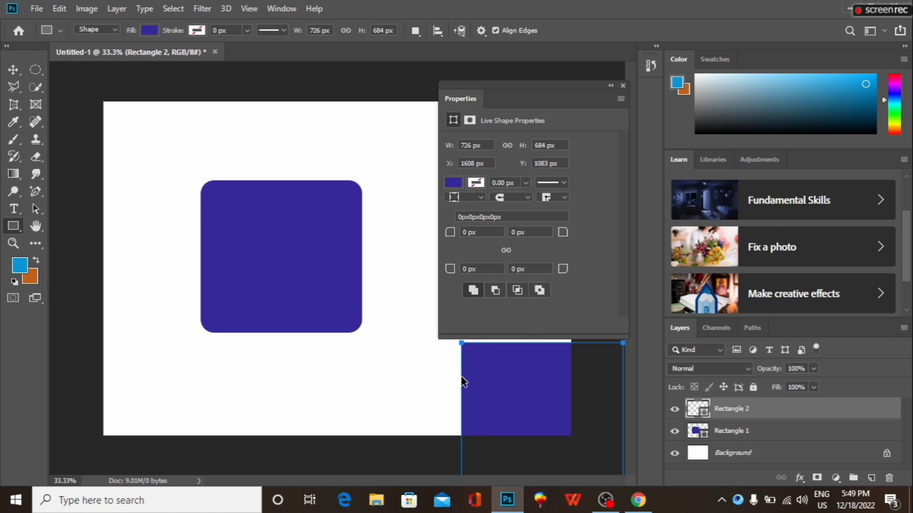
pyautogui.hotkey('ctrl', 'z')
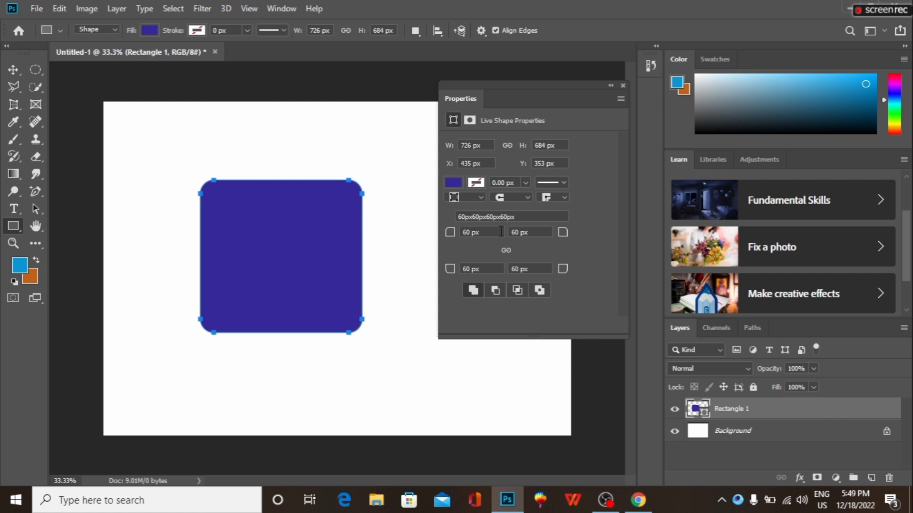
# Switch the rounded rectangle's path operation to subtract front shape.
pyautogui.click(495, 289)
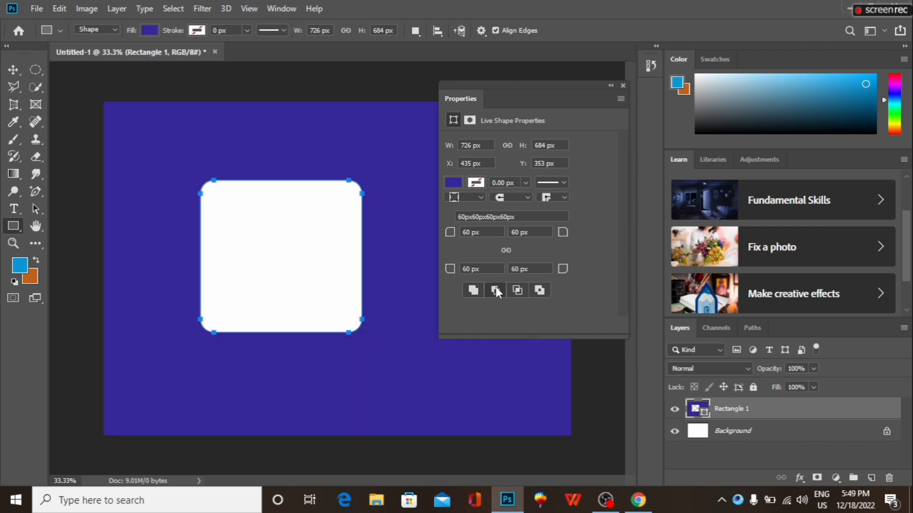